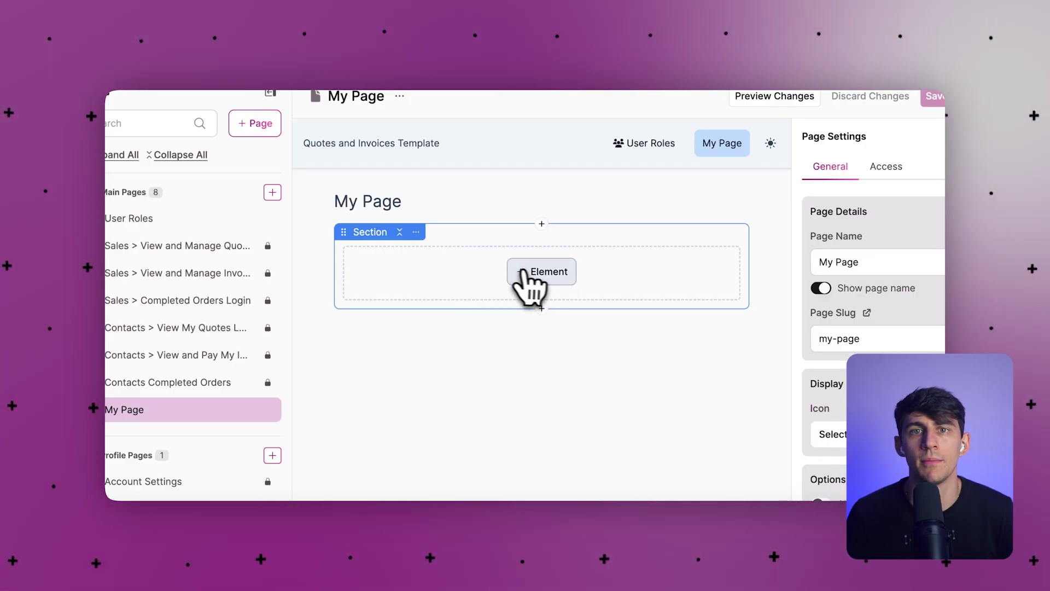
- Add a Table element sourced from the Customers records to My Page
{"action": "left_click", "coordinate": [545, 274]}
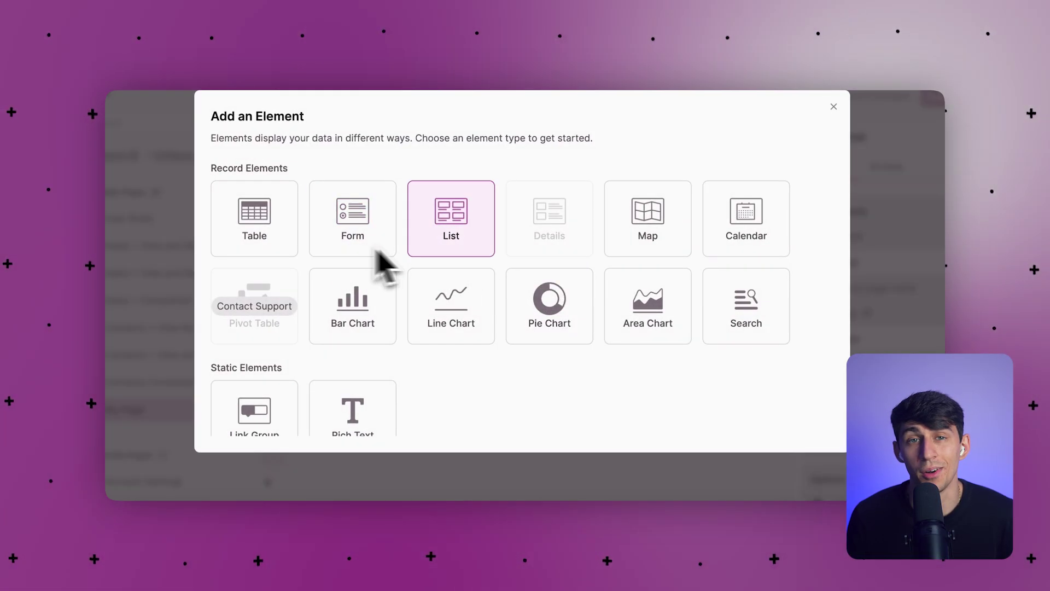
{"action": "scroll", "coordinate": [623, 279], "scroll_direction": "down", "scroll_amount": 3}
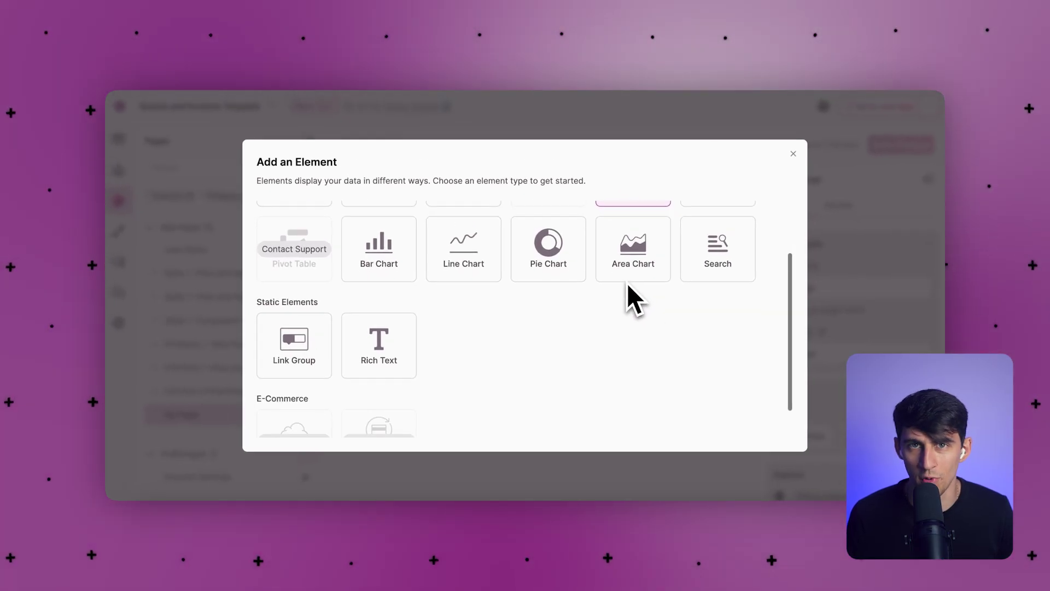
{"action": "scroll", "coordinate": [626, 284], "scroll_direction": "up", "scroll_amount": 3}
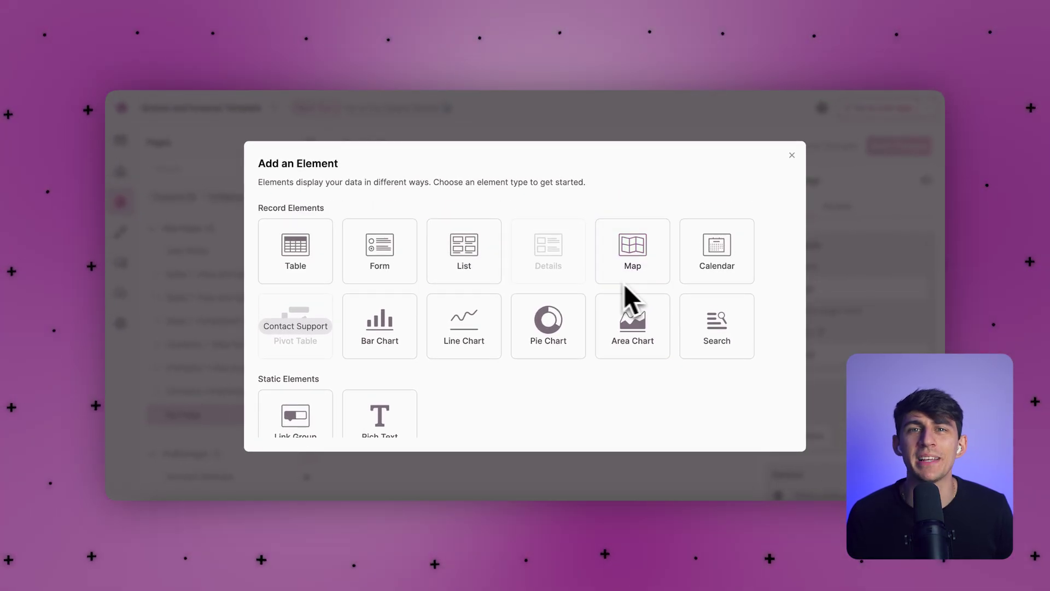
{"action": "left_click", "coordinate": [323, 269]}
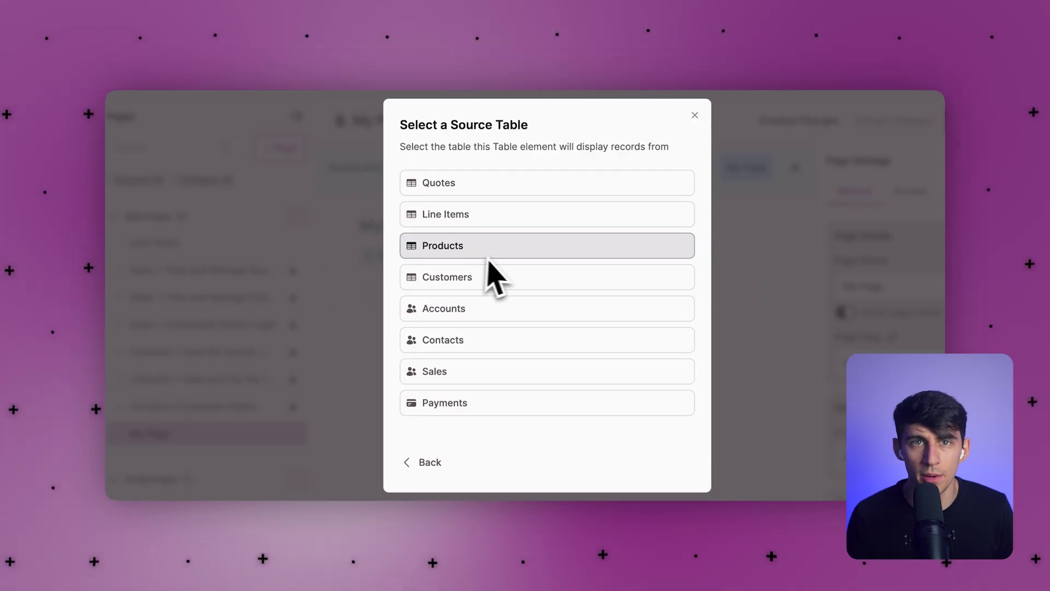
{"action": "left_click", "coordinate": [517, 279]}
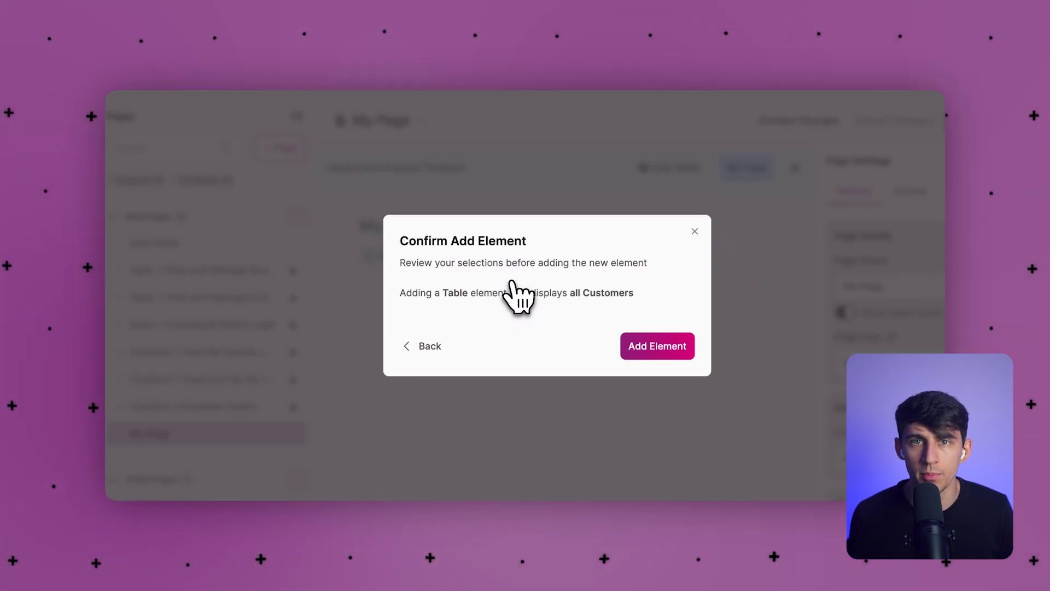
{"action": "left_click", "coordinate": [635, 345]}
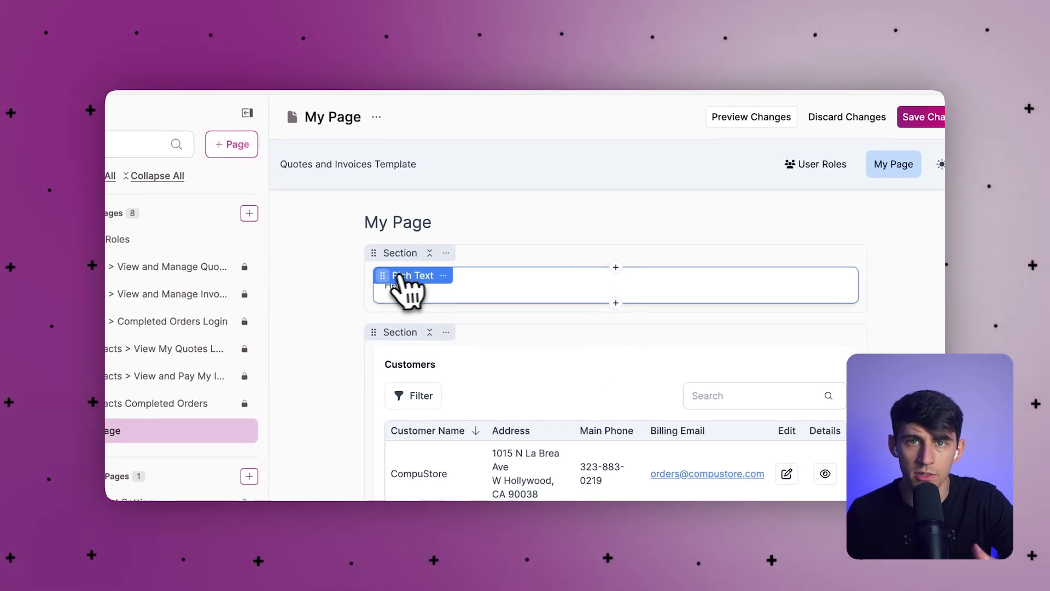
- Drag the Header rich text into the Customers table's section, just above the table
{"action": "left_click_drag", "start_coordinate": [389, 277], "coordinate": [389, 365]}
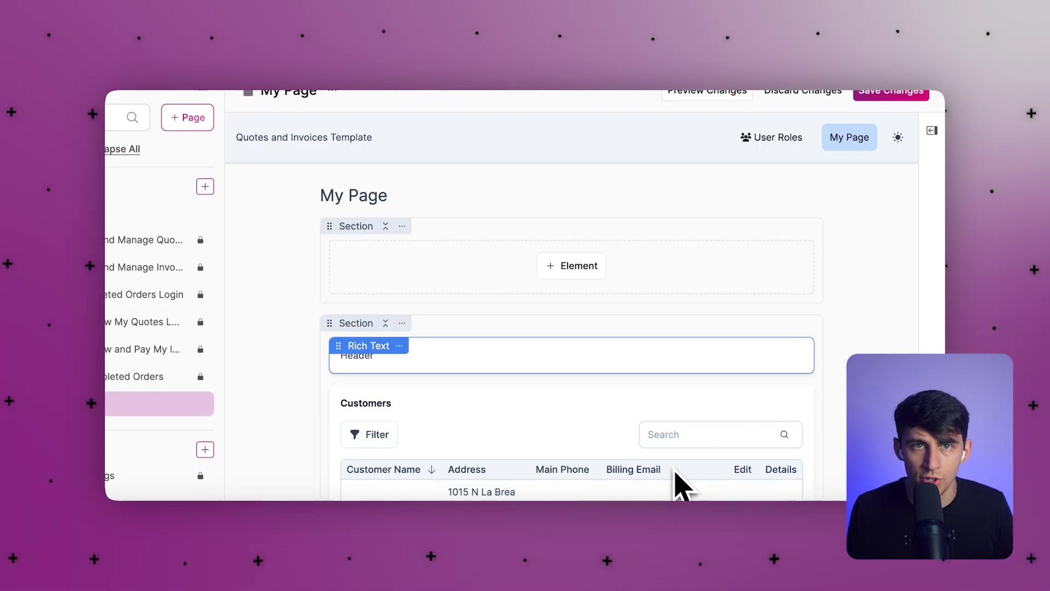
{"action": "scroll", "coordinate": [861, 386], "scroll_direction": "down", "scroll_amount": 1}
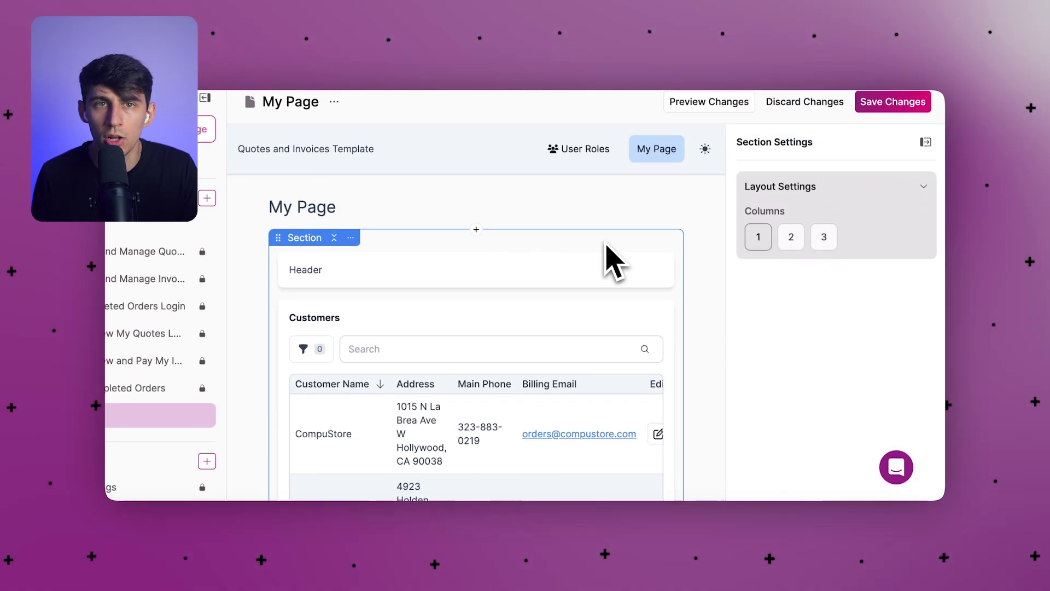
- Give the section 2 columns with the 66%/33% structure and save the page
{"action": "left_click", "coordinate": [797, 243]}
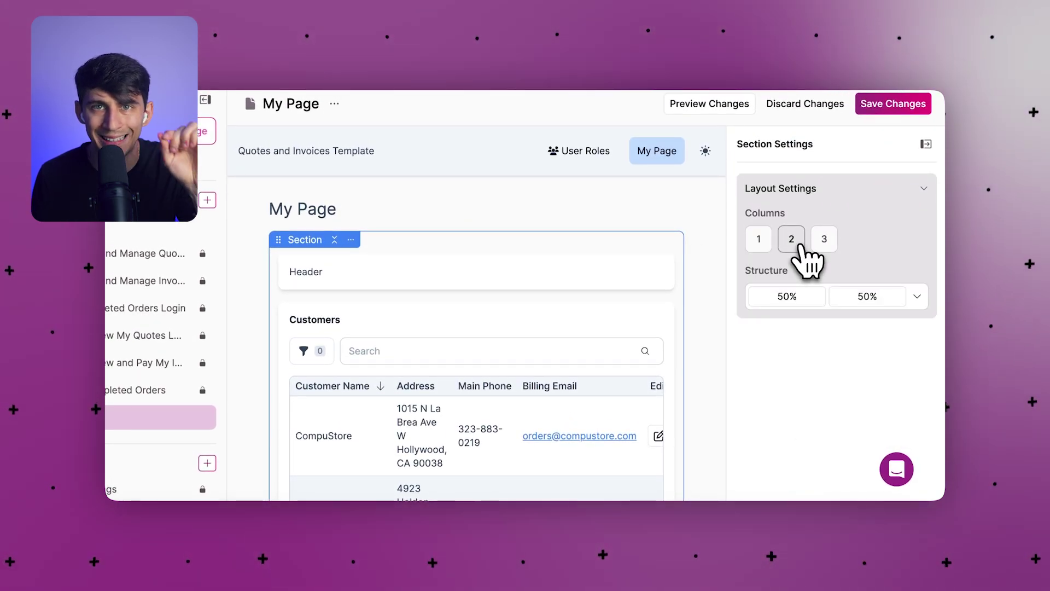
{"action": "left_click", "coordinate": [810, 300]}
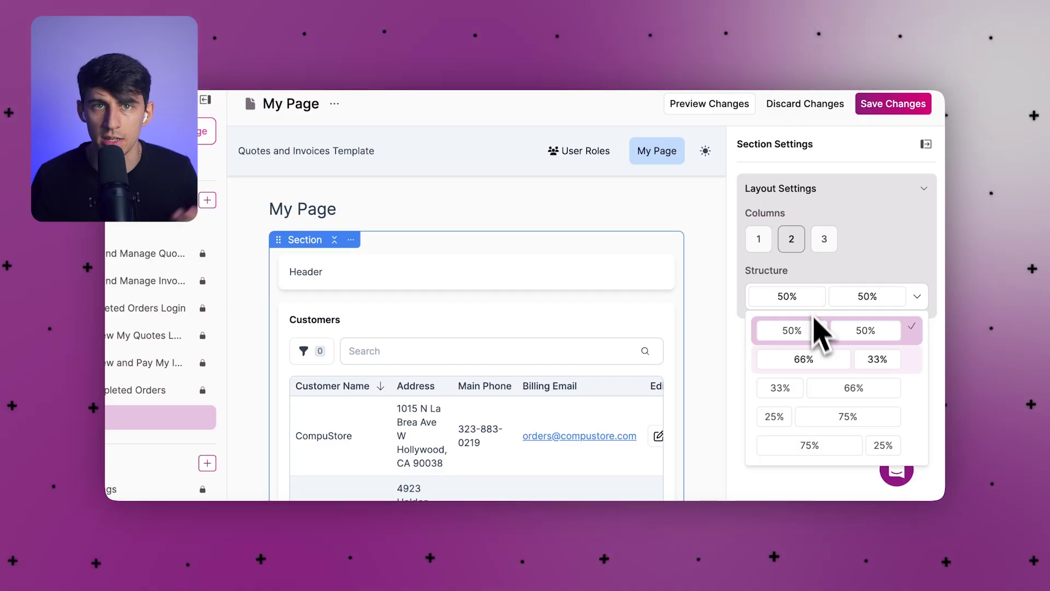
{"action": "left_click", "coordinate": [826, 375]}
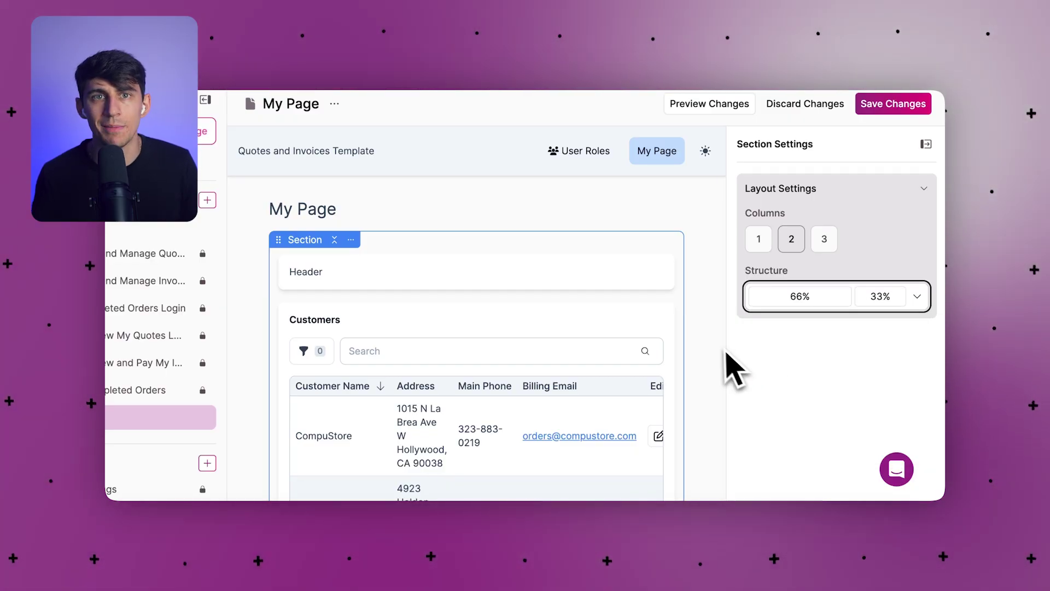
{"action": "left_click", "coordinate": [925, 143]}
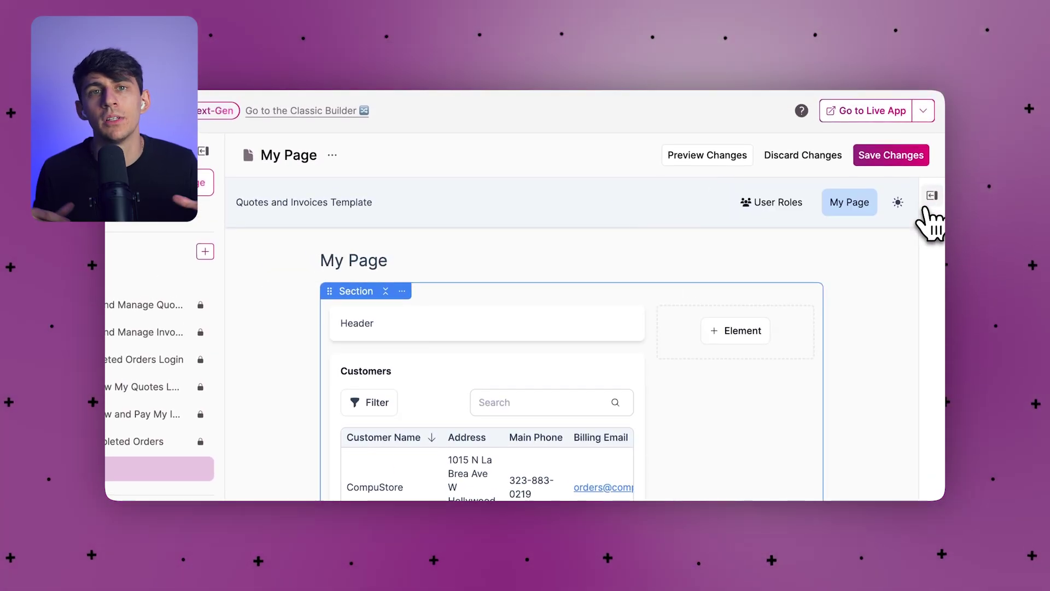
{"action": "left_click", "coordinate": [878, 160]}
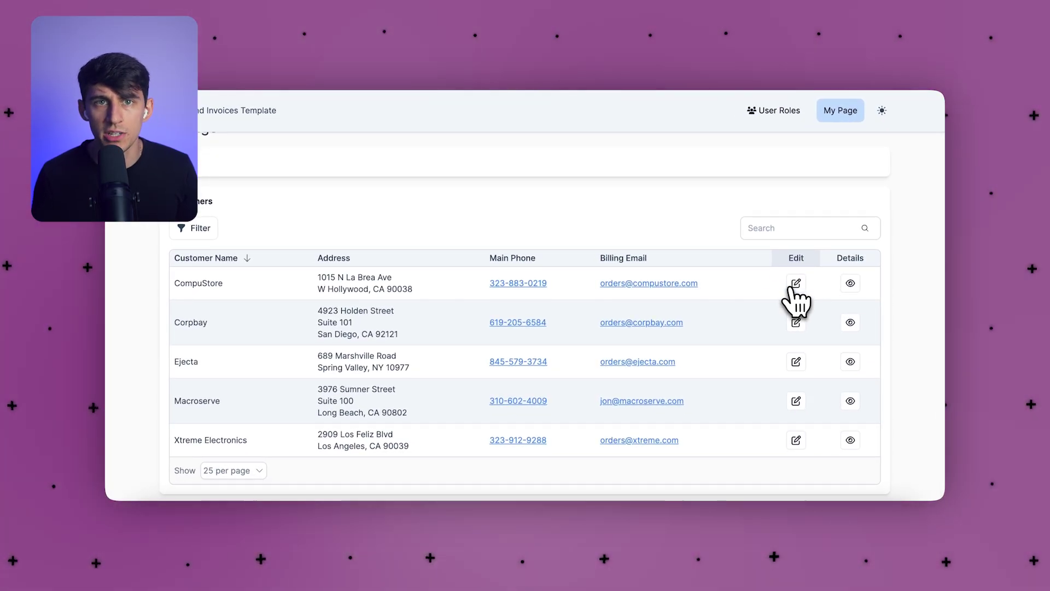
{"action": "scroll", "coordinate": [793, 300], "scroll_direction": "up", "scroll_amount": 1}
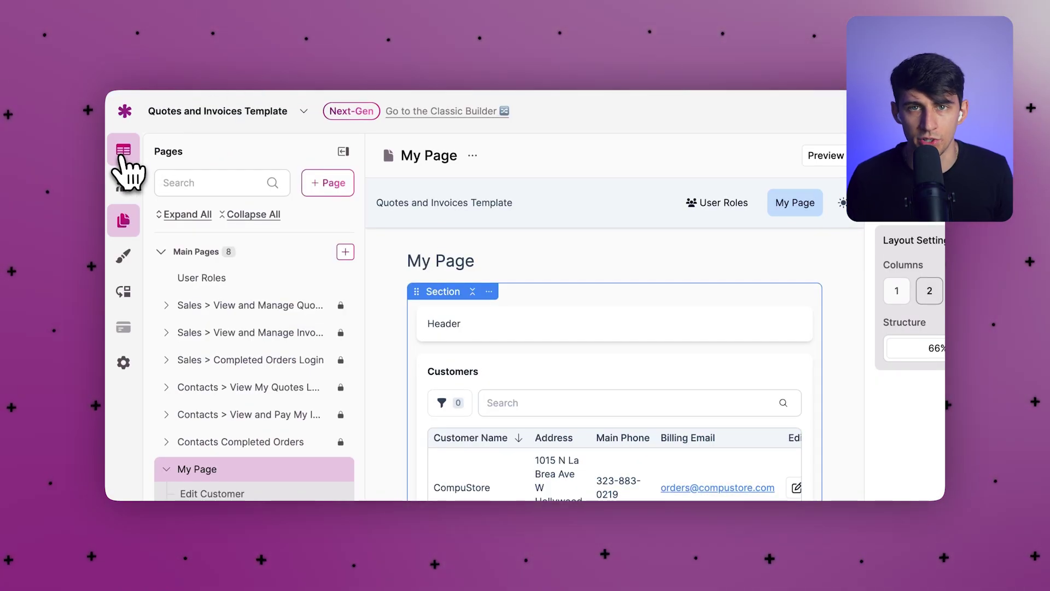
- In the Customers data table, rename CompuStore to CompuStores1 and save the change
{"action": "left_click", "coordinate": [123, 153]}
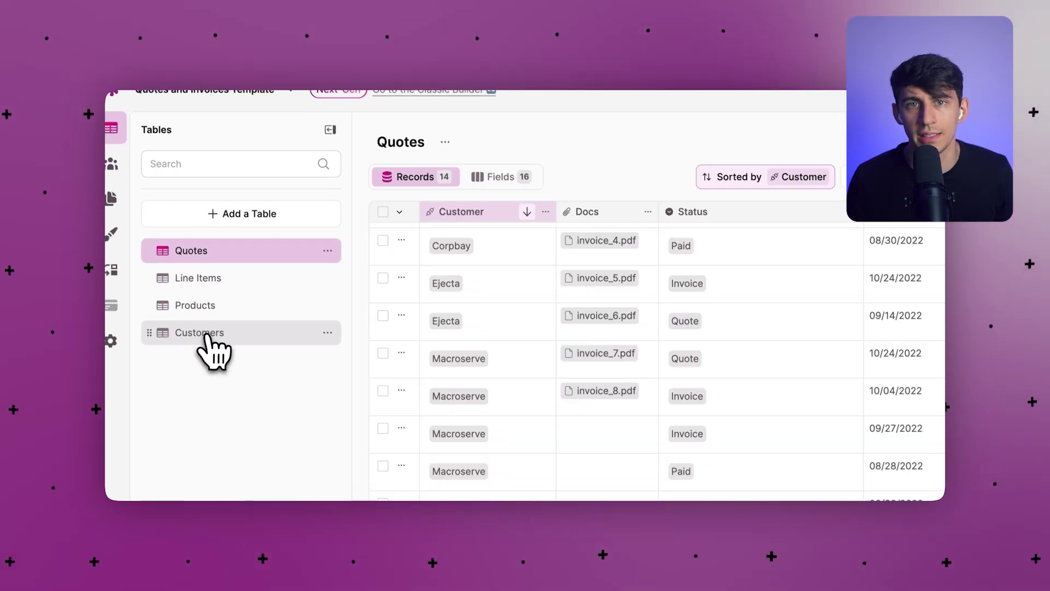
{"action": "left_click", "coordinate": [216, 356]}
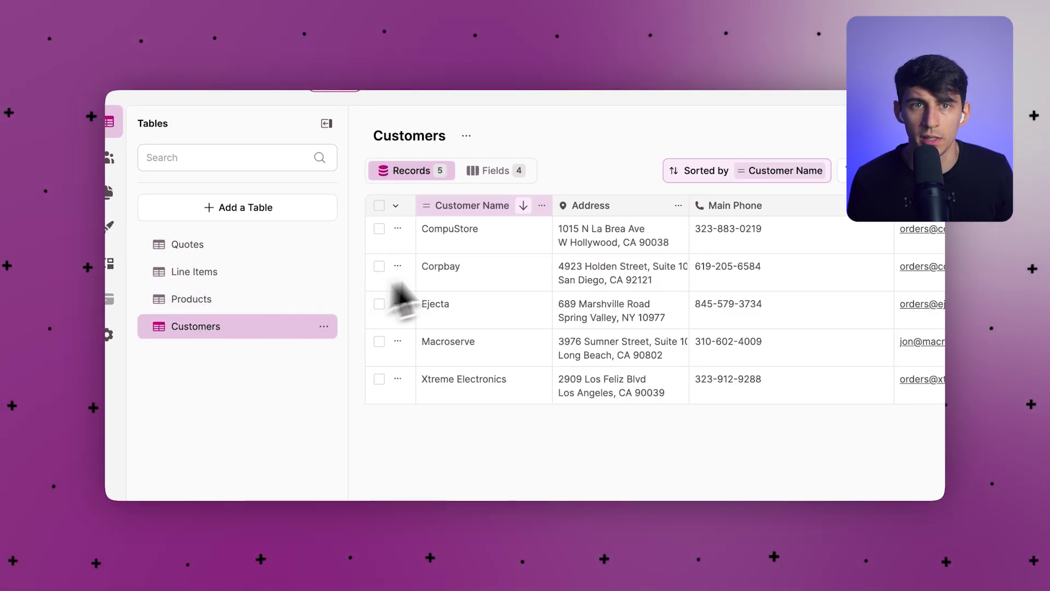
{"action": "left_click", "coordinate": [487, 240]}
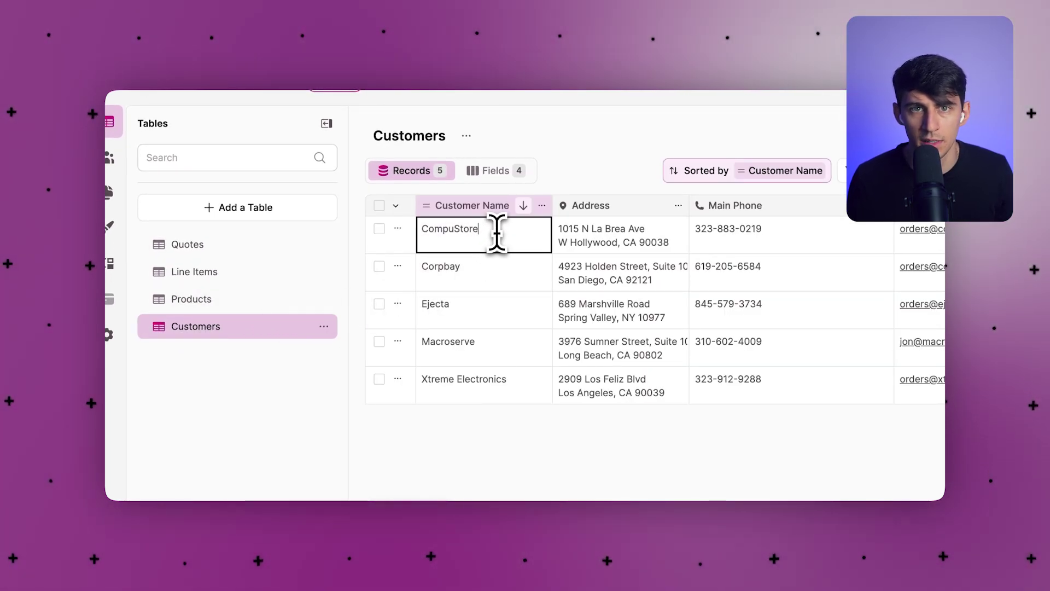
{"action": "type", "text": "s1"}
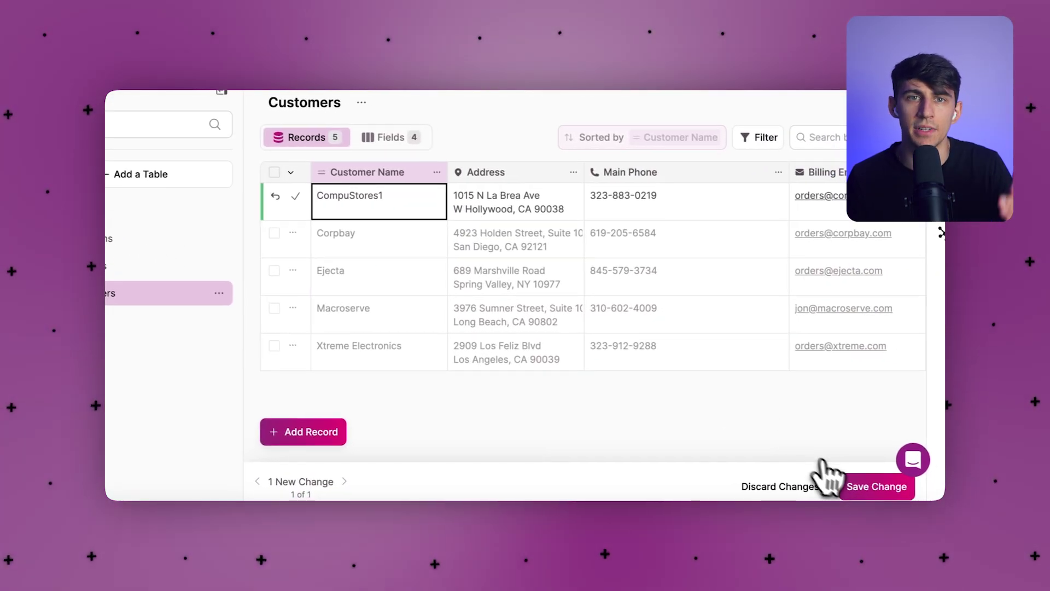
{"action": "left_click", "coordinate": [861, 489]}
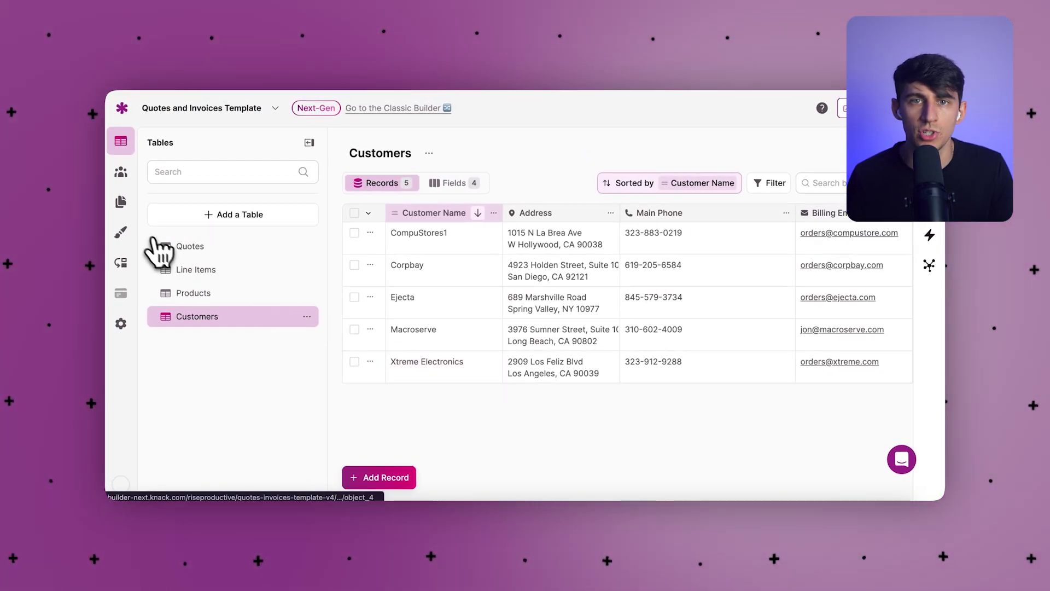
{"action": "left_click", "coordinate": [121, 173]}
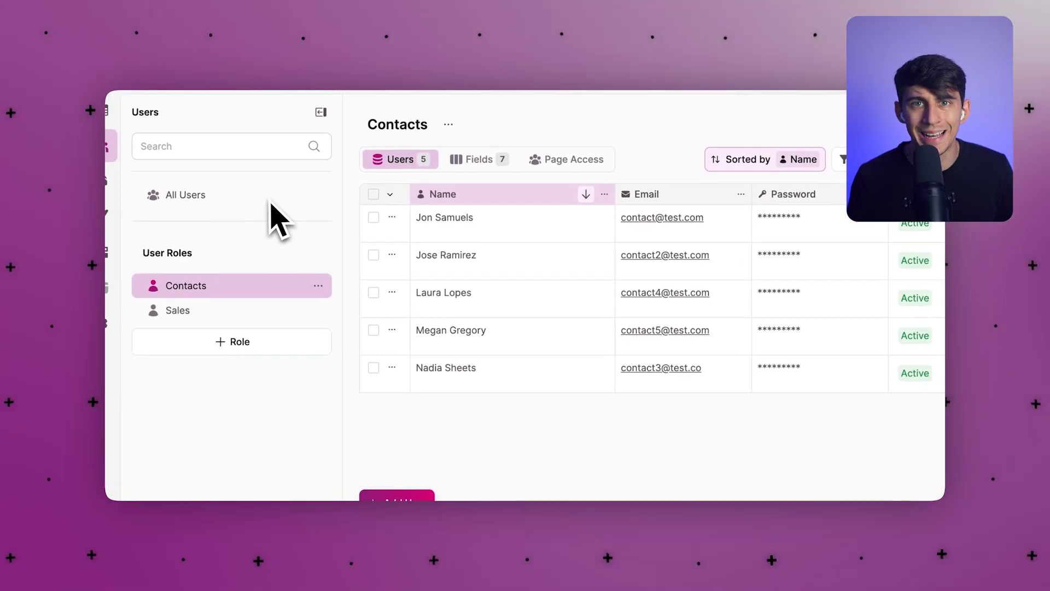
{"action": "left_click", "coordinate": [236, 209]}
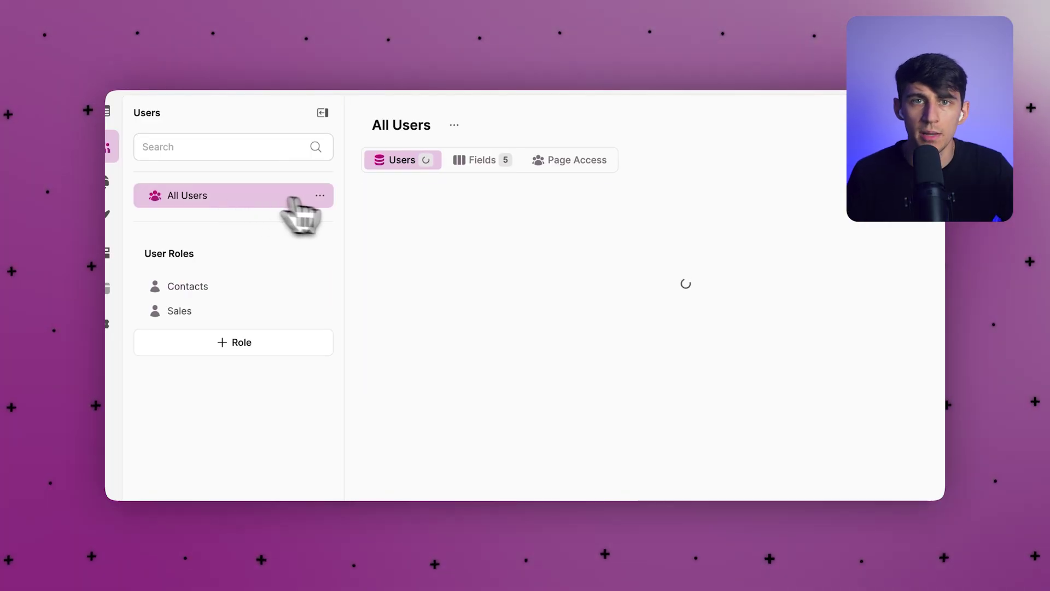
{"action": "left_click", "coordinate": [575, 160]}
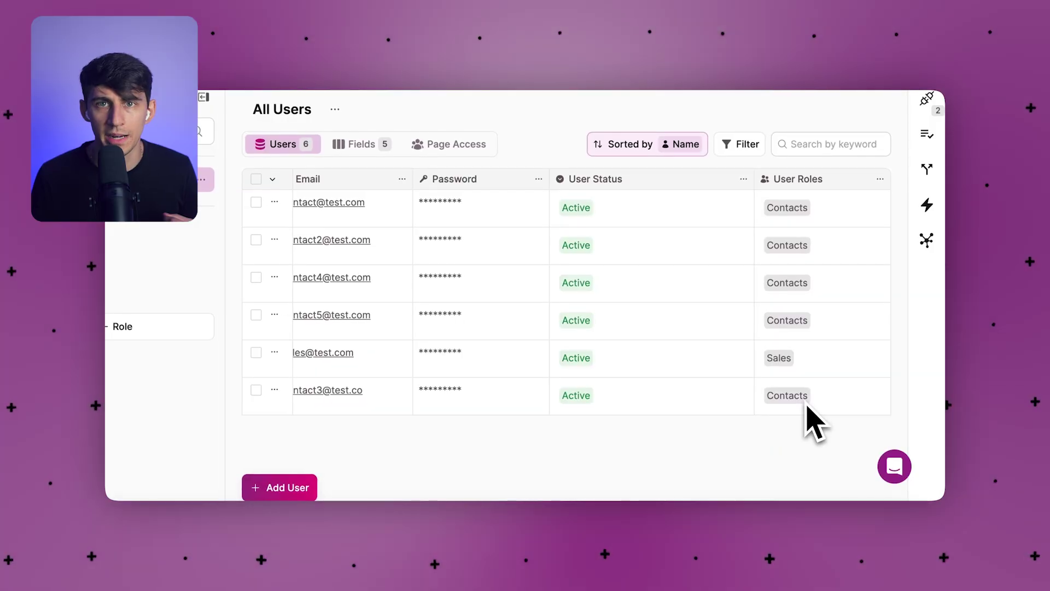
- Remove the Contacts tag from the second user's User Roles
{"action": "left_click", "coordinate": [854, 221]}
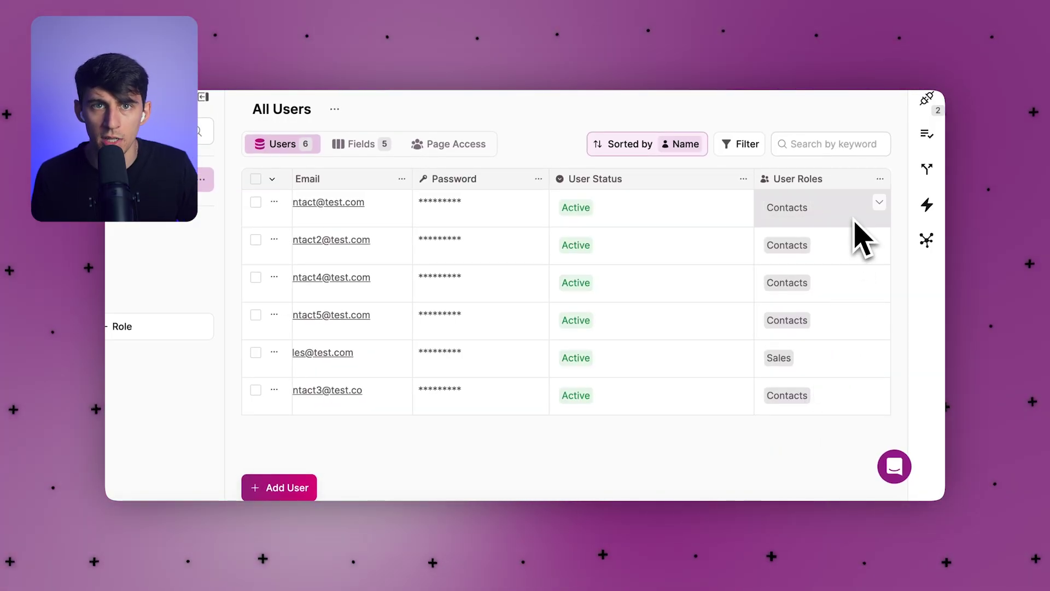
{"action": "left_click", "coordinate": [888, 205]}
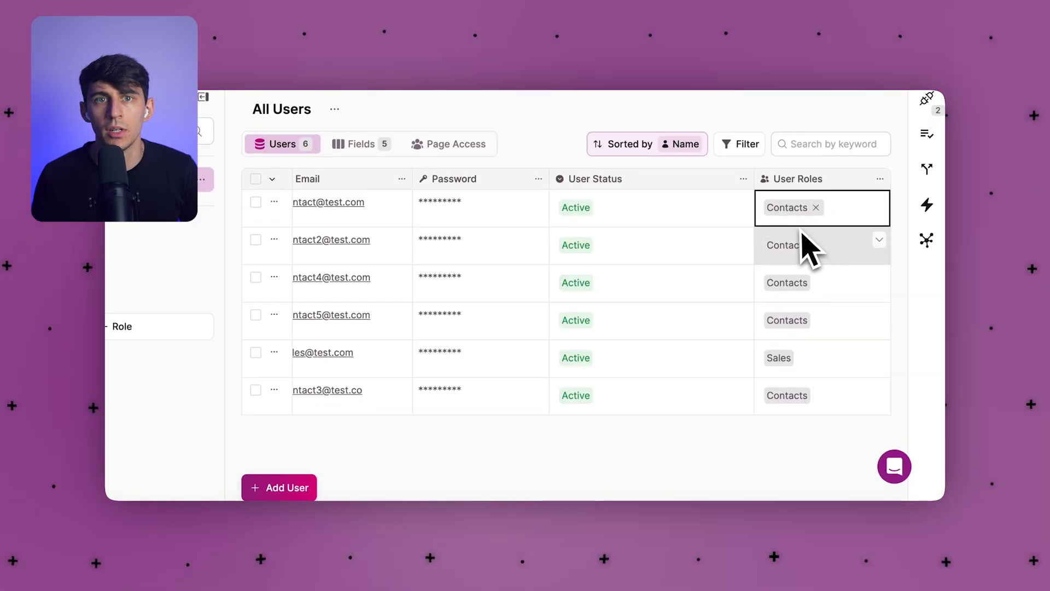
{"action": "left_click", "coordinate": [883, 255]}
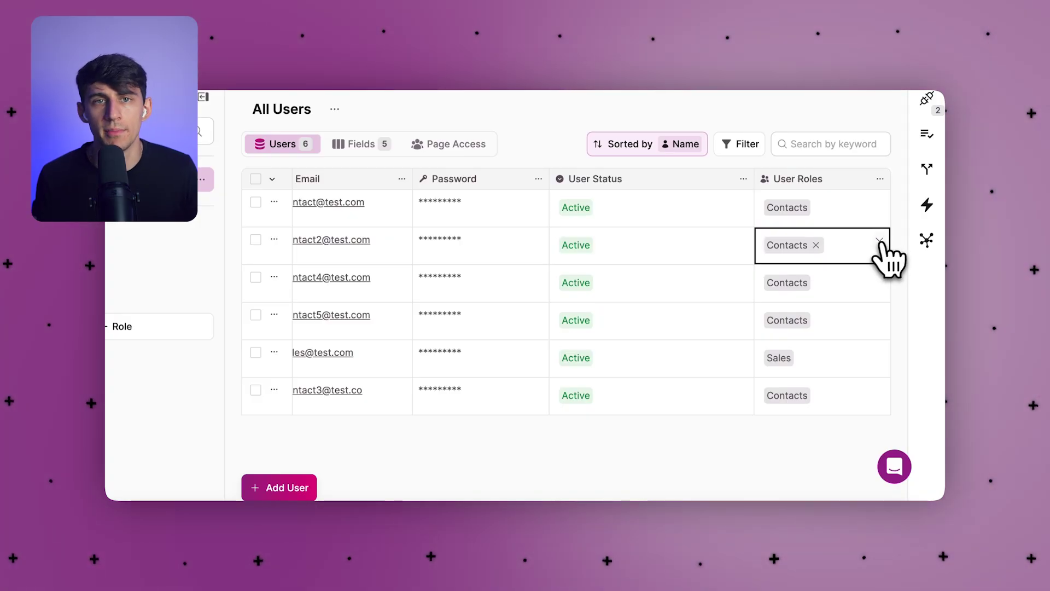
{"action": "left_click", "coordinate": [816, 245]}
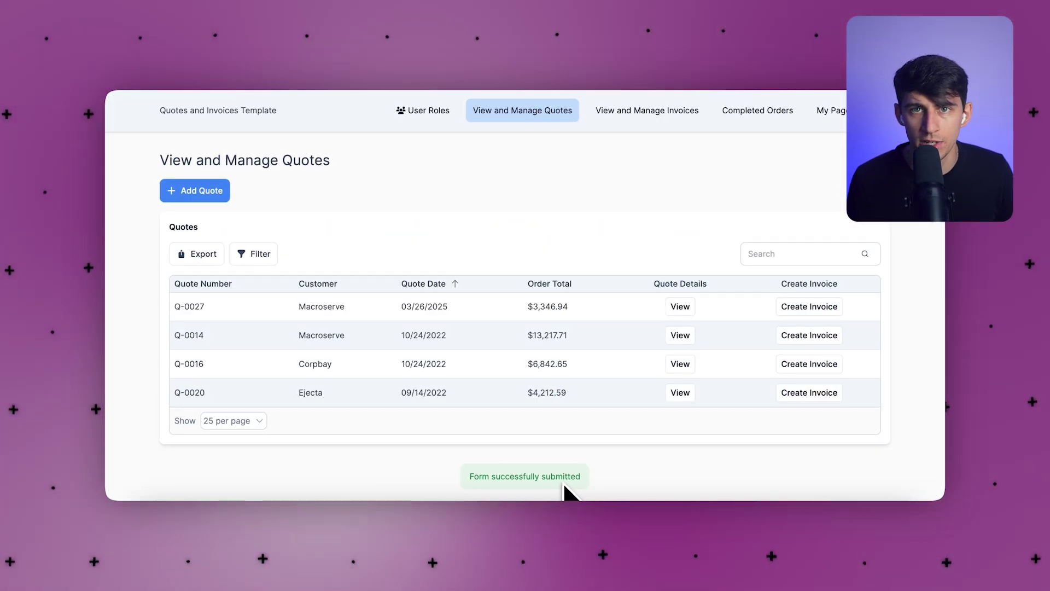
- Create an invoice from quote Q-0027, then open the first customer's edit form
{"action": "left_click", "coordinate": [792, 309]}
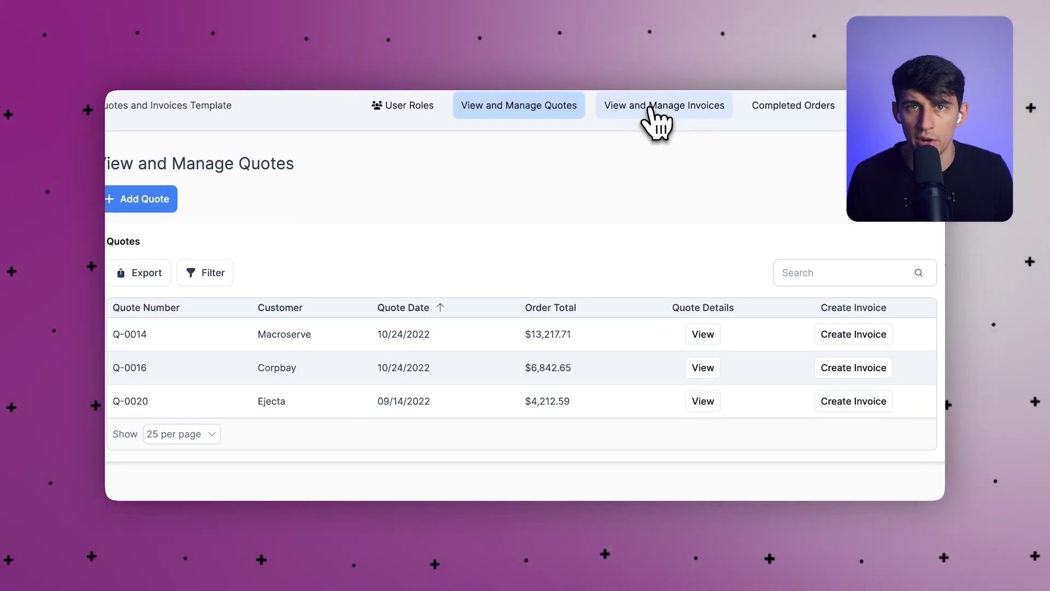
{"action": "left_click", "coordinate": [657, 125]}
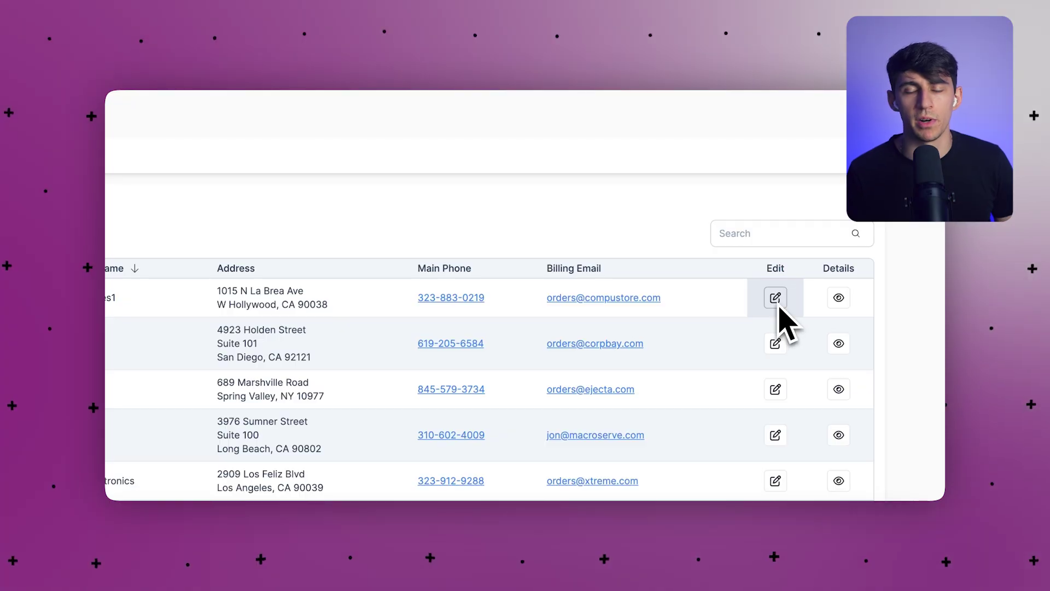
{"action": "left_click", "coordinate": [775, 298]}
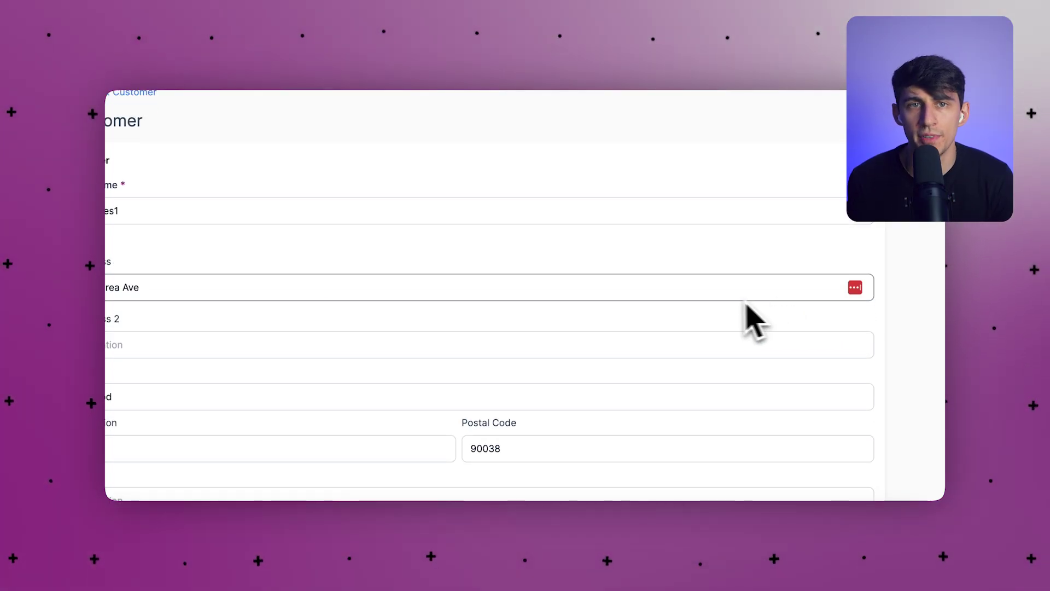
- Change the customer name to Compu and submit the Edit Customer form
{"action": "left_click", "coordinate": [597, 211]}
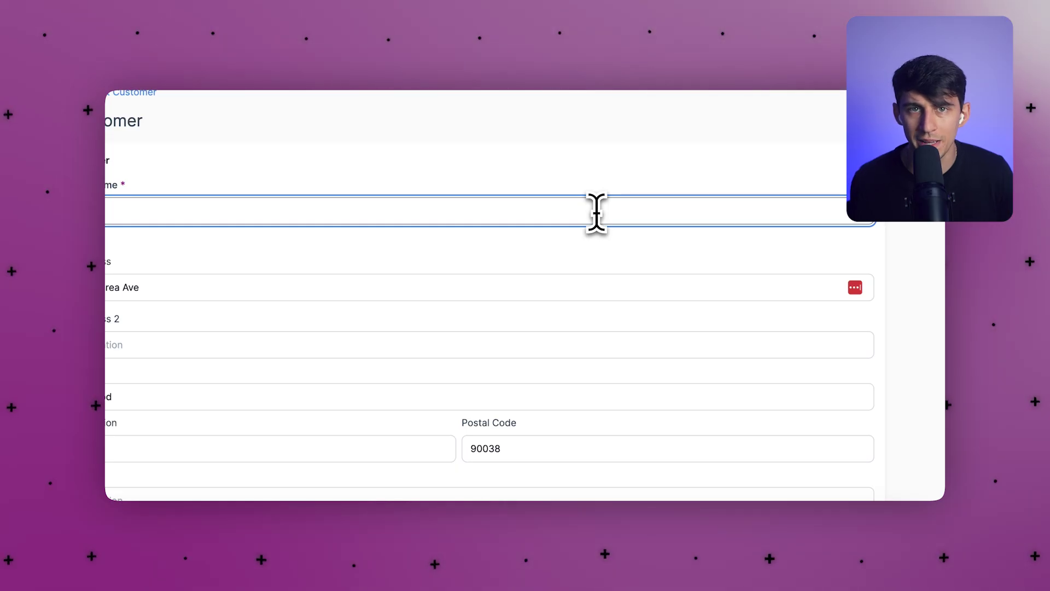
{"action": "key", "text": "BackSpace"}
{"action": "key", "text": "BackSpace"}
{"action": "key", "text": "BackSpace"}
{"action": "type", "text": "Compu"}
{"action": "scroll", "coordinate": [638, 241], "scroll_direction": "down", "scroll_amount": 3}
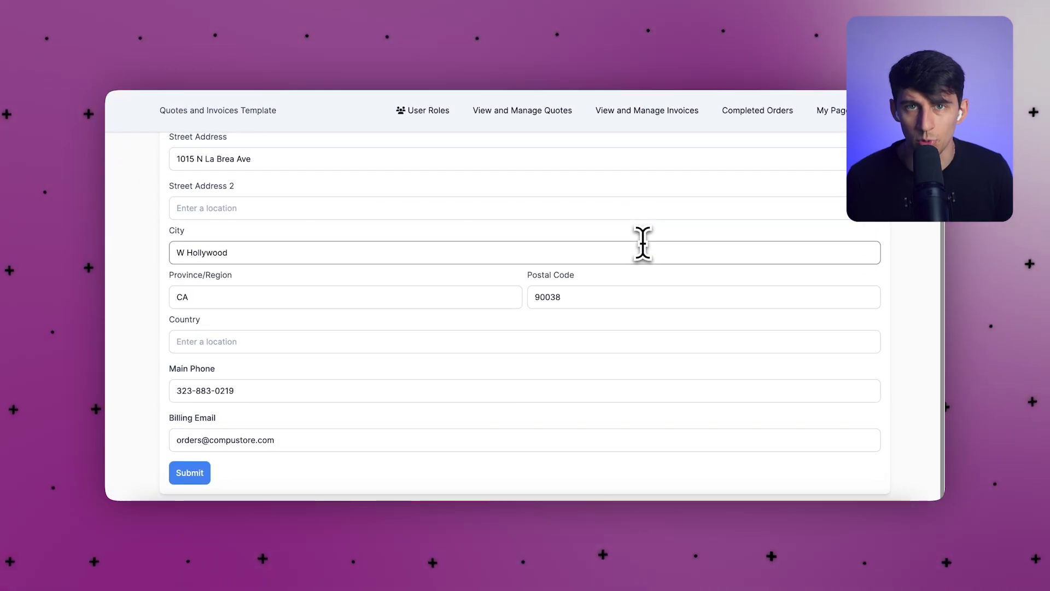
{"action": "left_click", "coordinate": [197, 474]}
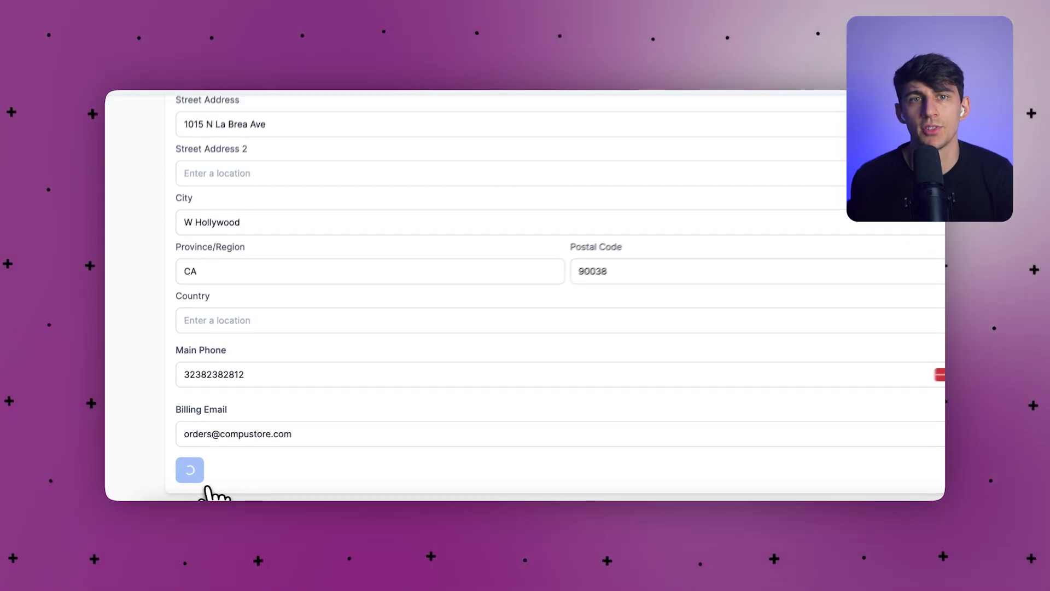
{"action": "scroll", "coordinate": [236, 448], "scroll_direction": "up", "scroll_amount": 3}
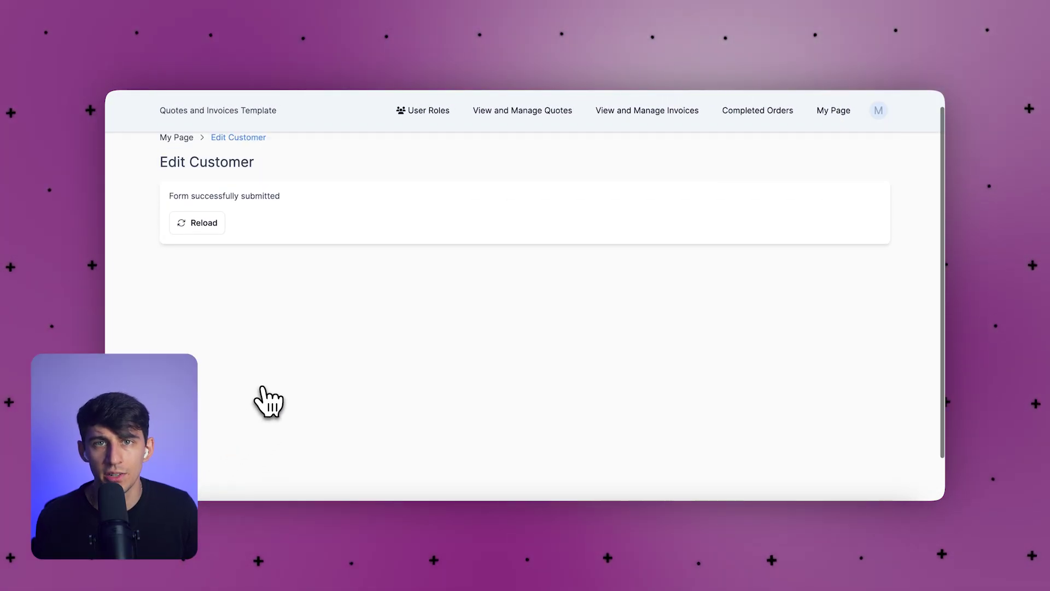
{"action": "left_click", "coordinate": [834, 111]}
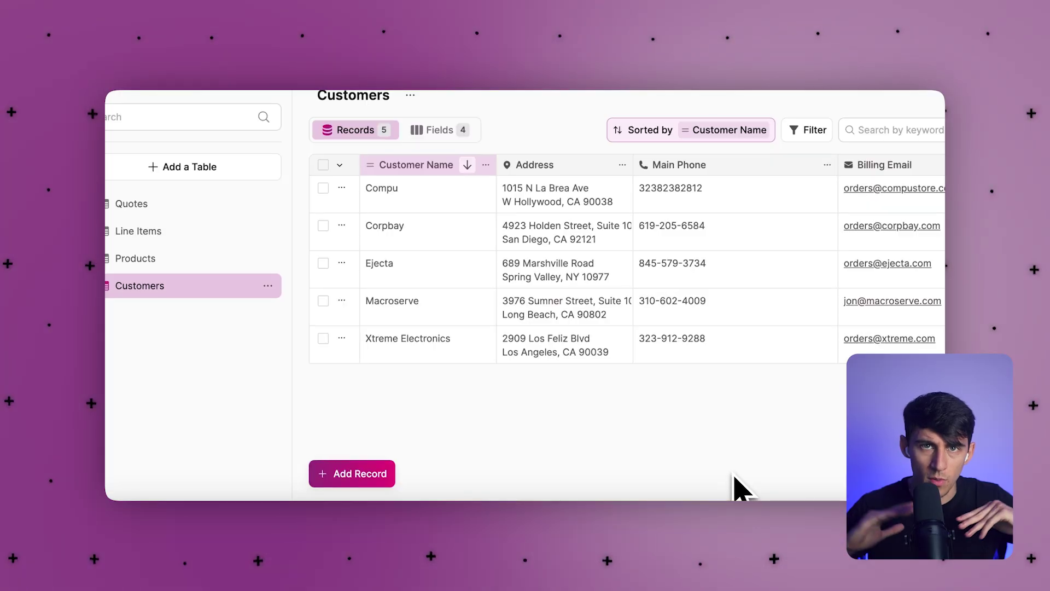
- Open the Themes list from the paintbrush icon in the builder sidebar
{"action": "left_click", "coordinate": [121, 229]}
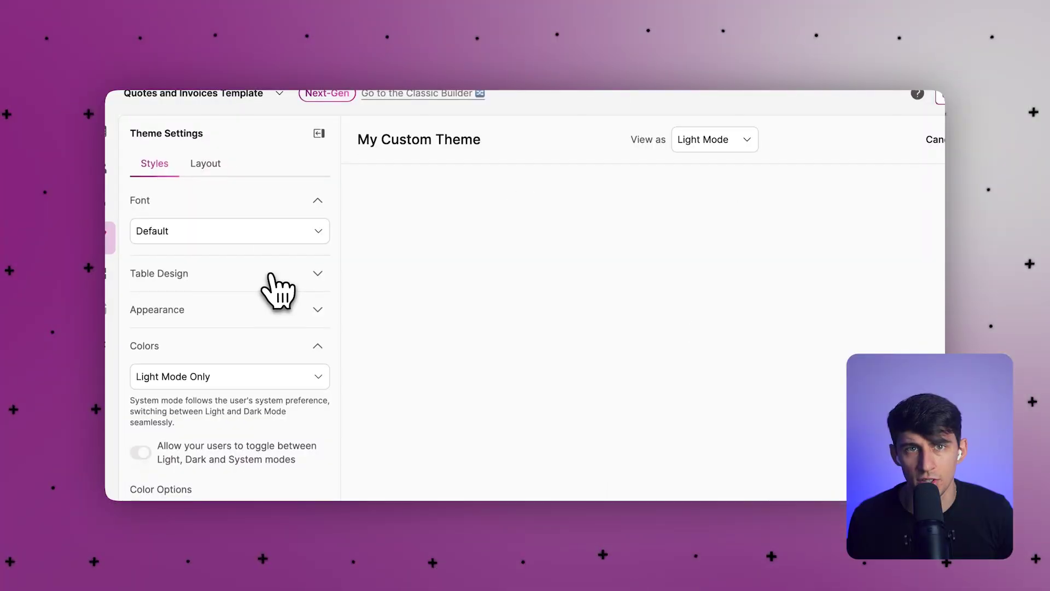
- Set My Custom Theme's Primary Color to the lime-green swatch and save the theme
{"action": "scroll", "coordinate": [265, 286], "scroll_direction": "down", "scroll_amount": 5}
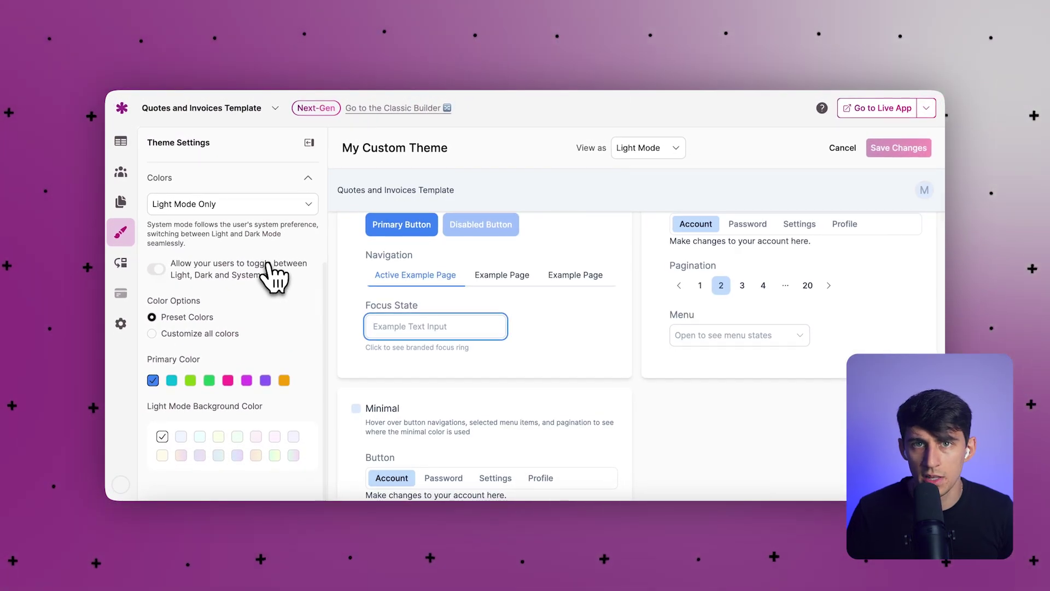
{"action": "left_click", "coordinate": [189, 380]}
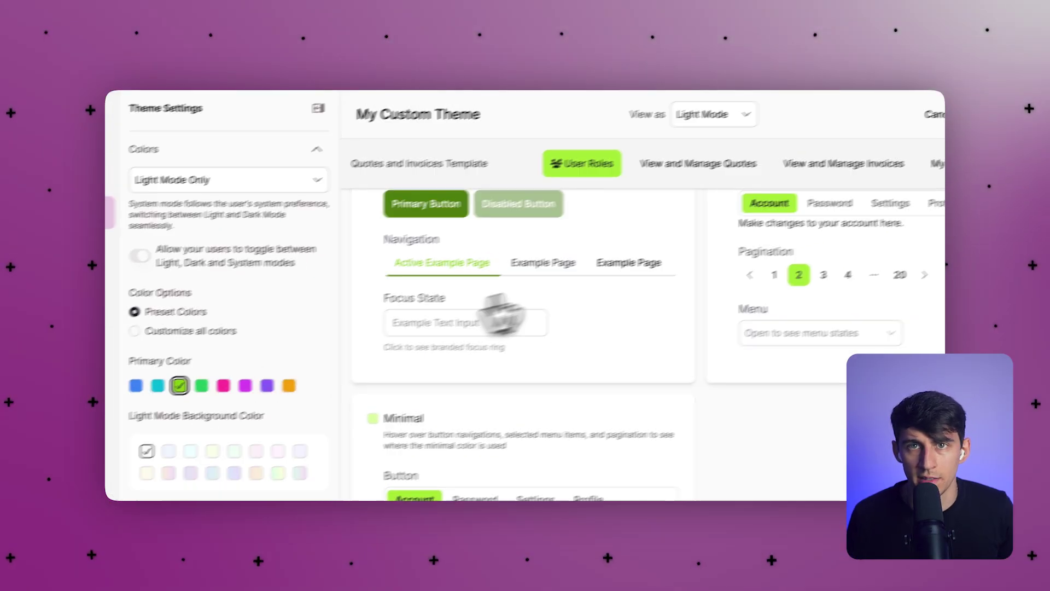
{"action": "left_click", "coordinate": [879, 158]}
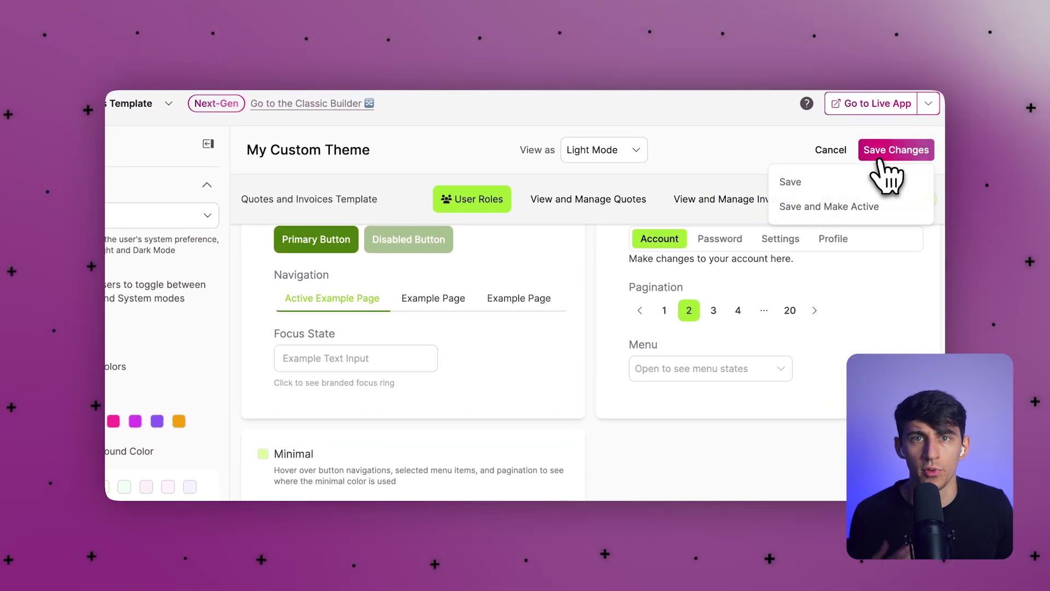
{"action": "left_click", "coordinate": [845, 186]}
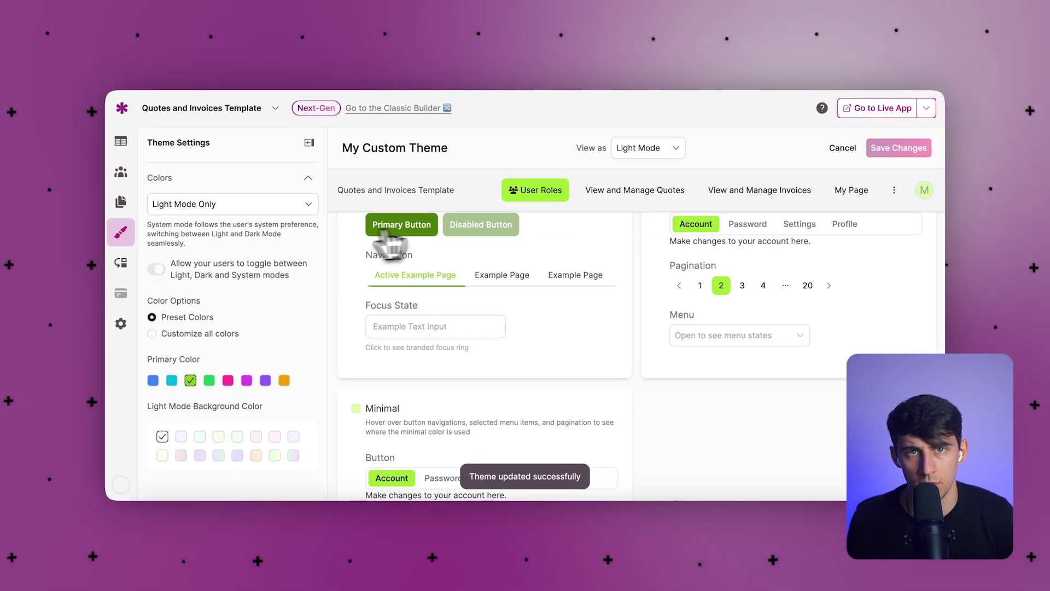
{"action": "left_click", "coordinate": [121, 234]}
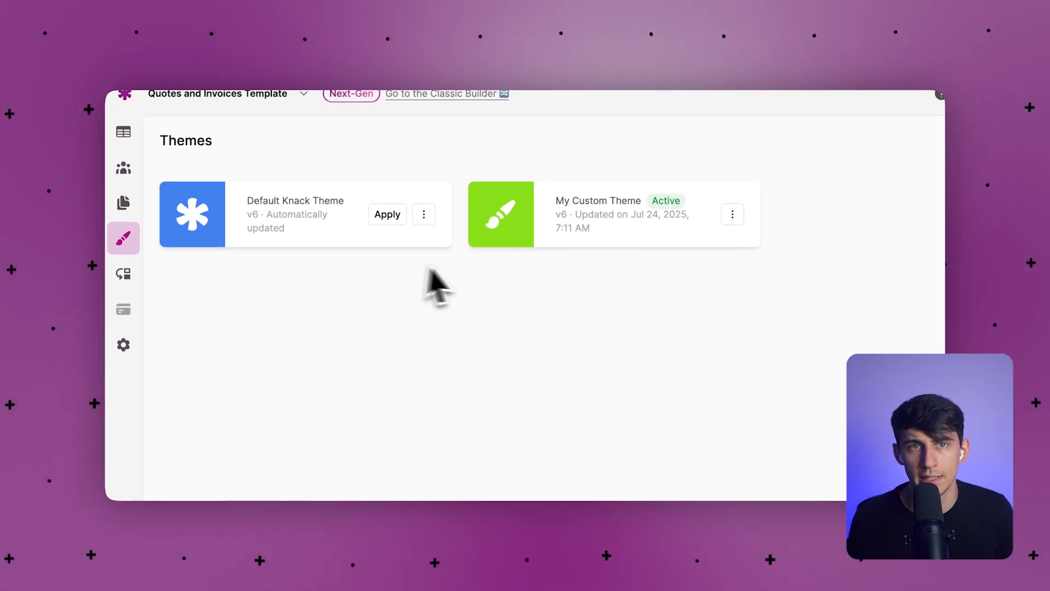